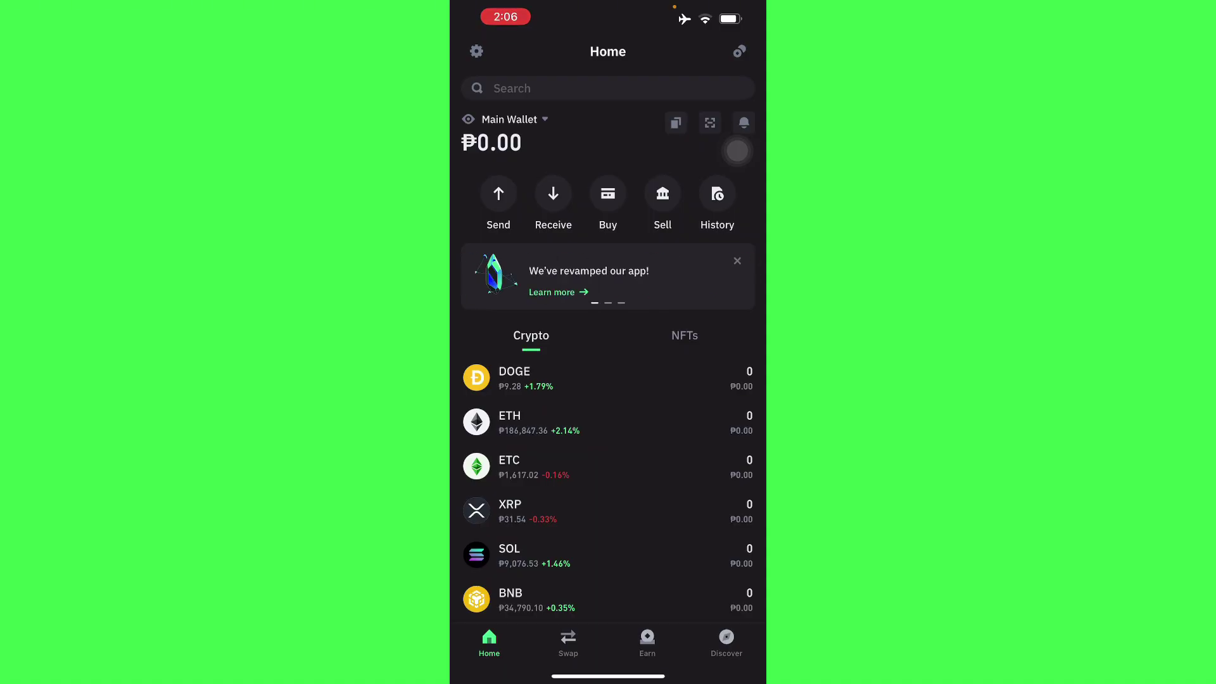
Hide the Main Wallet balances using the eye icon.
click(467, 119)
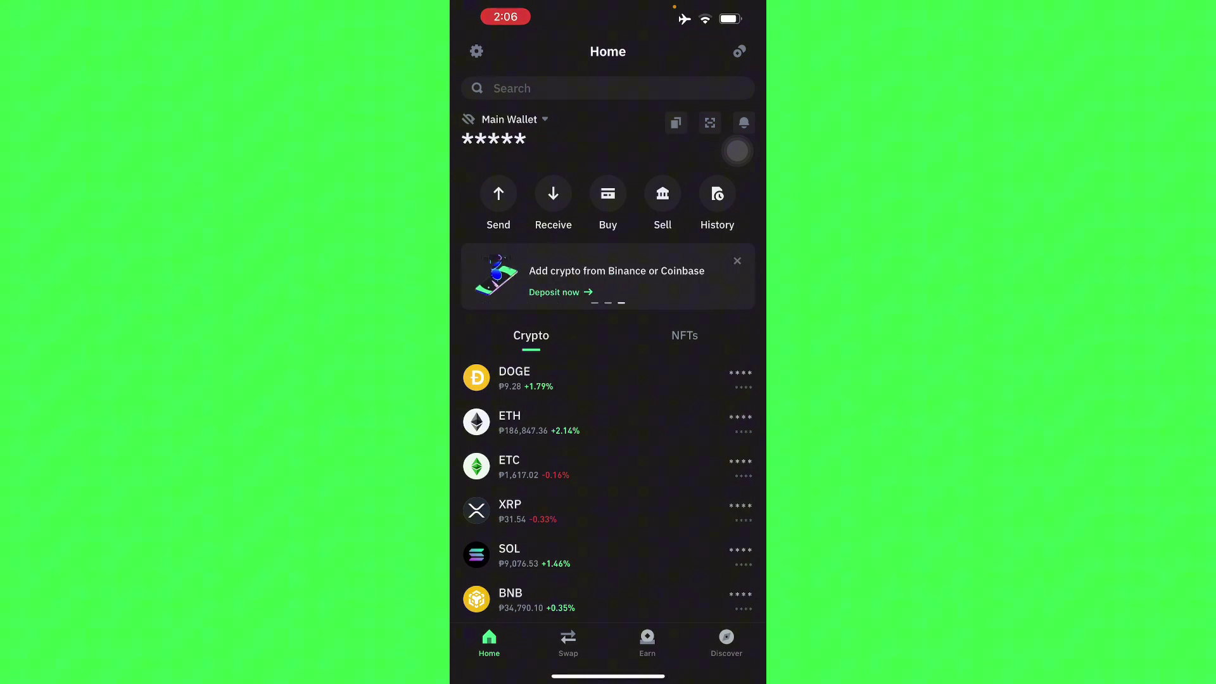
Search the Send asset list for 'btc', find no assets, and close the Send sheet.
click(498, 195)
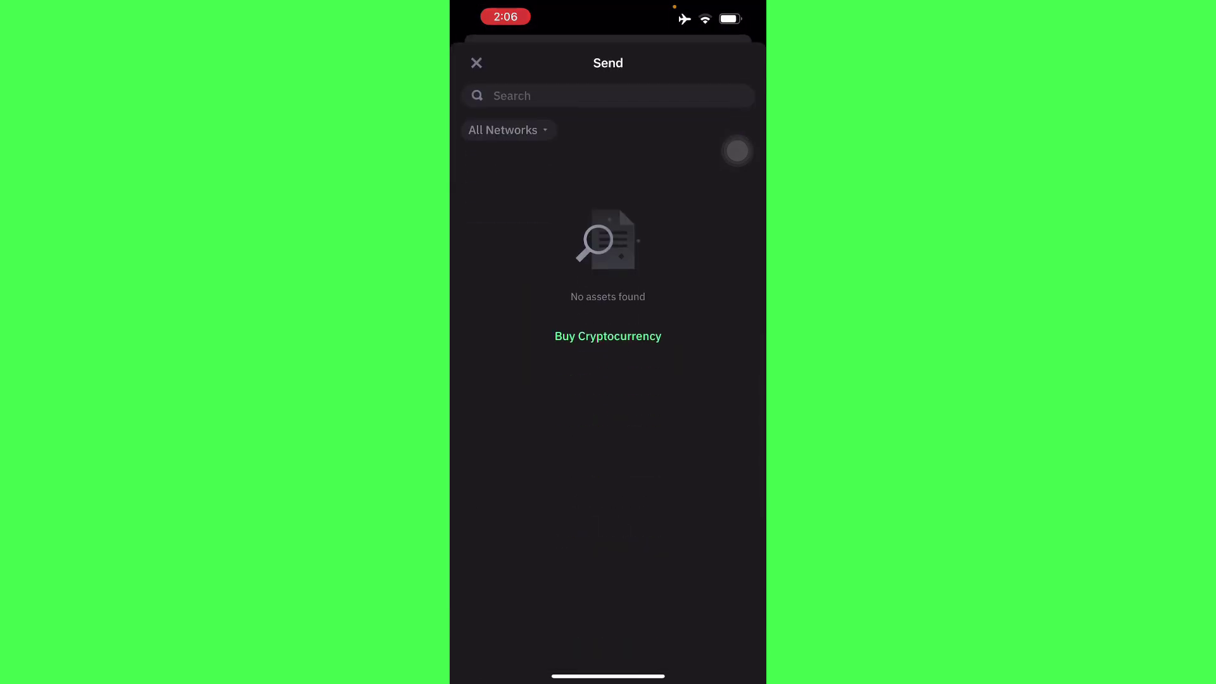
click(571, 95)
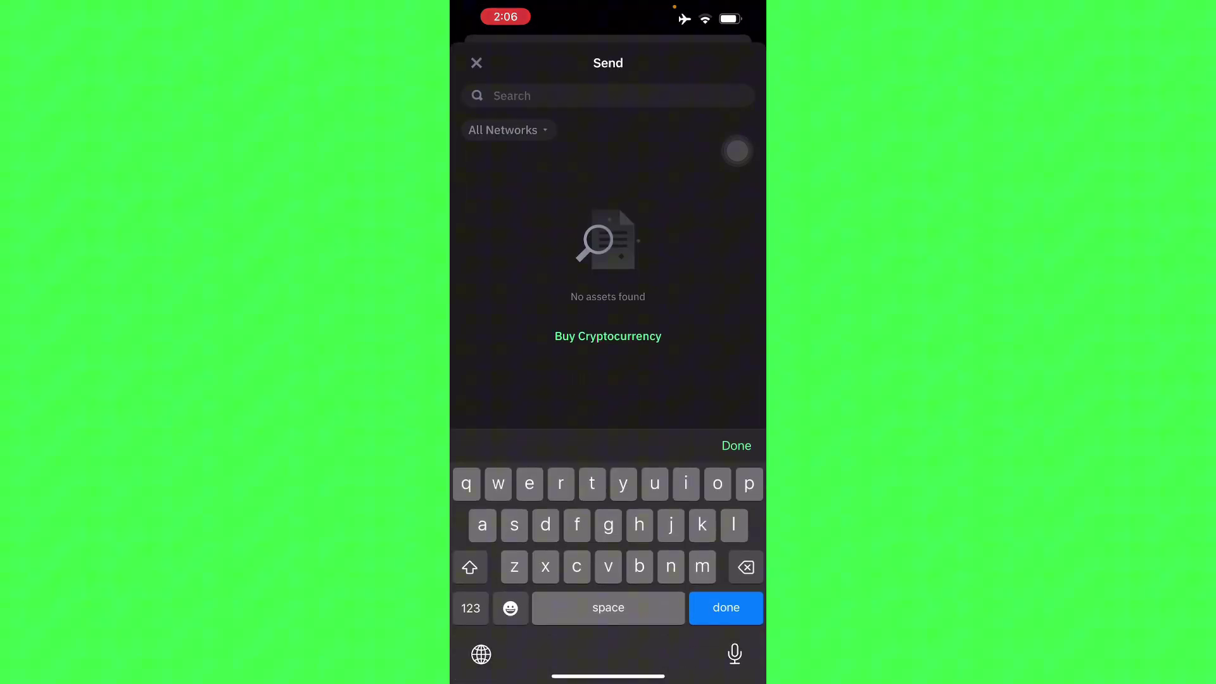
text(bt)
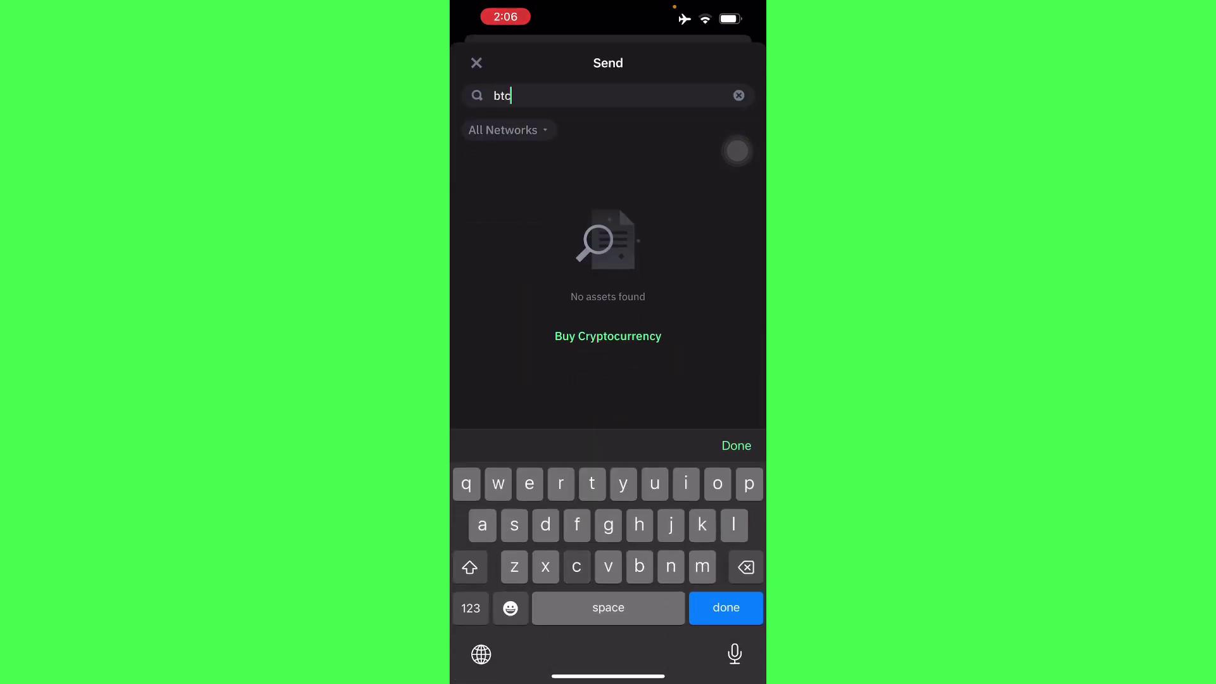
text(c)
click(726, 607)
click(476, 63)
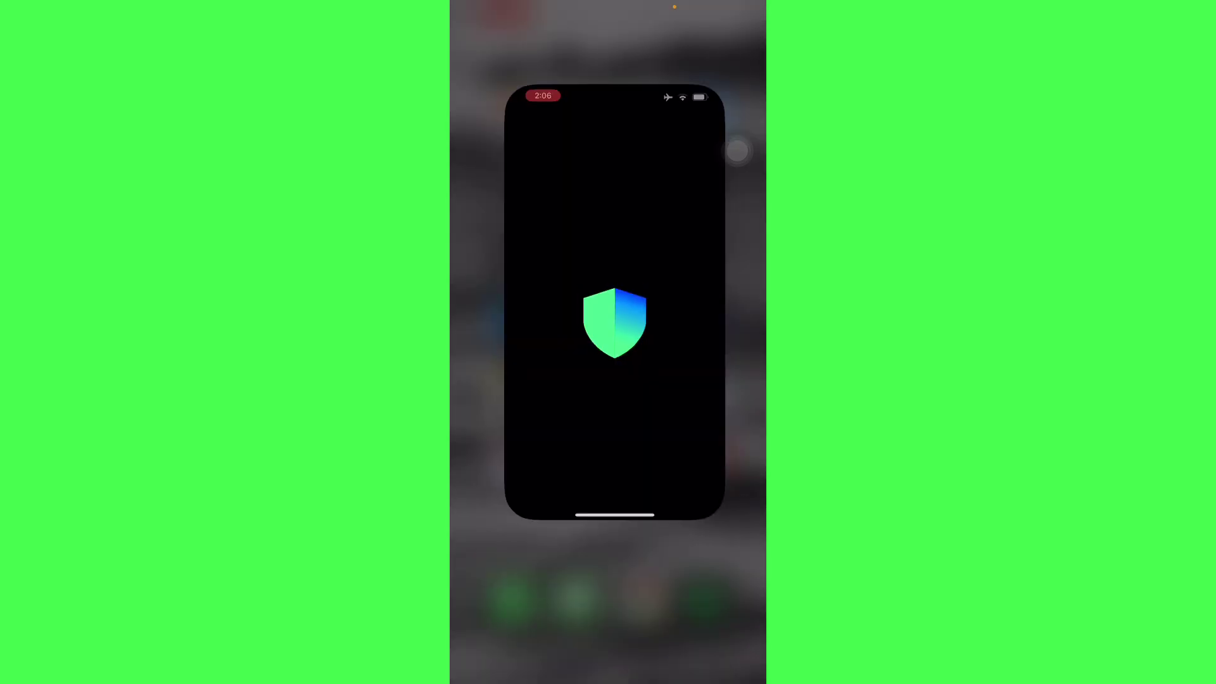
From the Funding wallet, view the BTC deposit address and QR code, then go back.
click(687, 256)
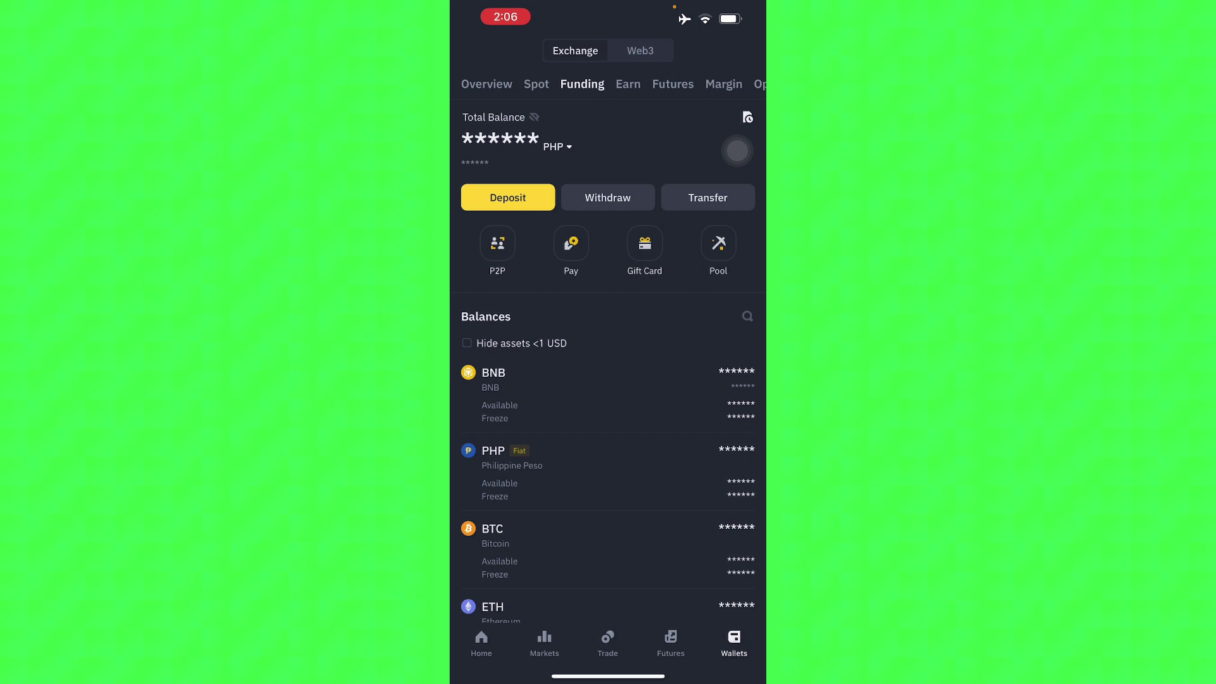
click(507, 196)
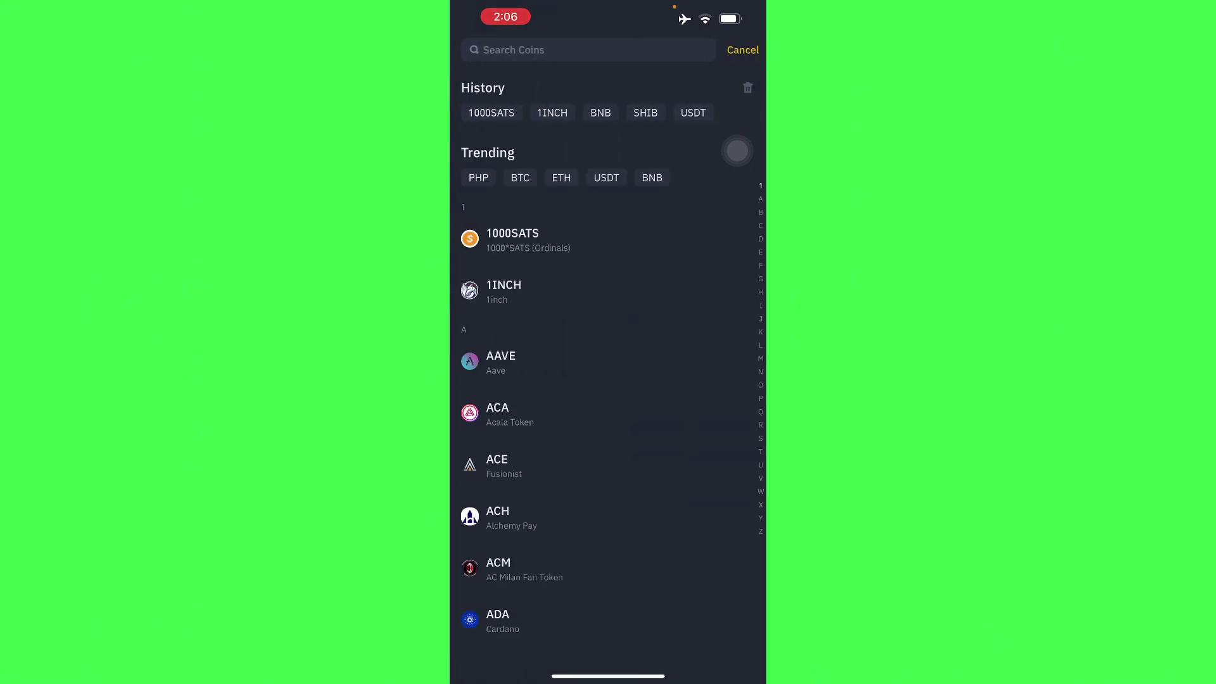
scroll(608, 380, down, 3)
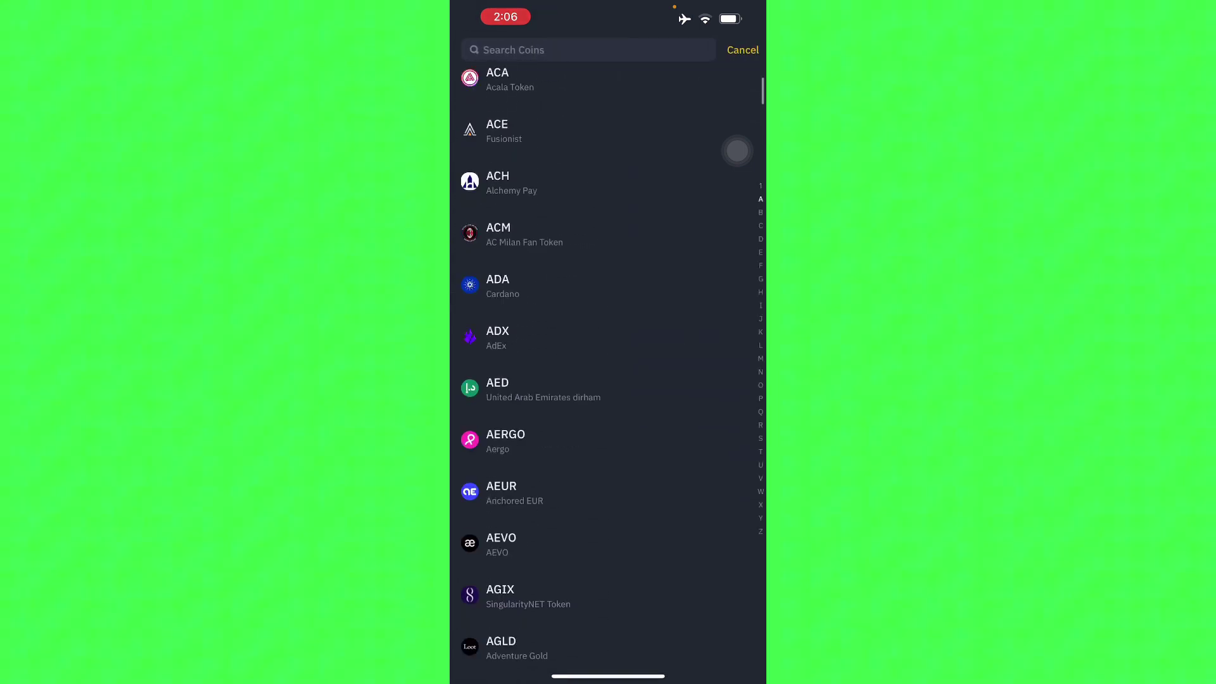
scroll(608, 380, up, 3)
click(571, 50)
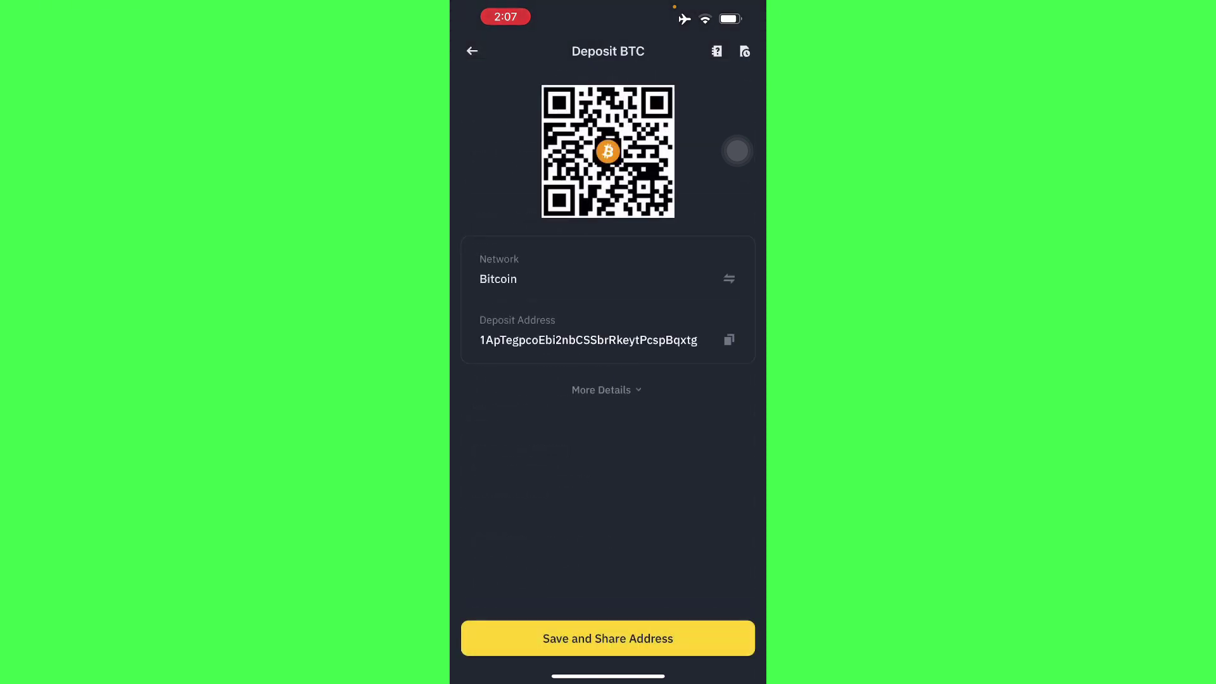
click(472, 51)
click(730, 43)
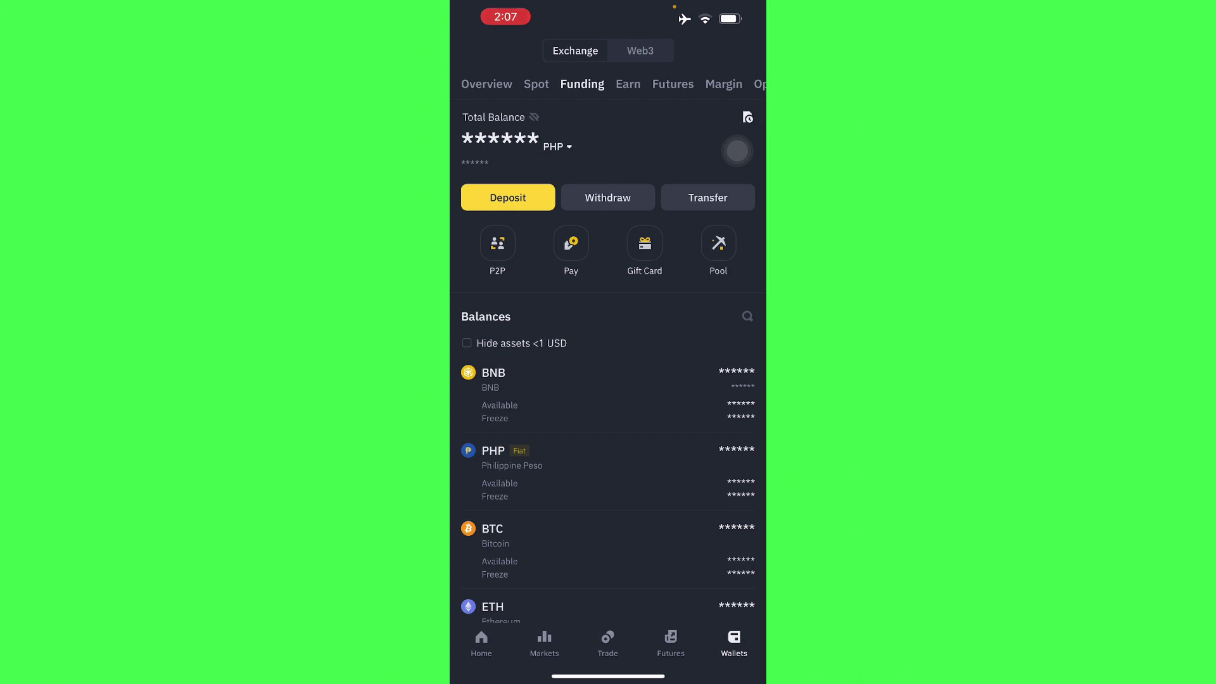
Open P2P, switch to Sell USDT offers, and review the ad filter options.
click(497, 250)
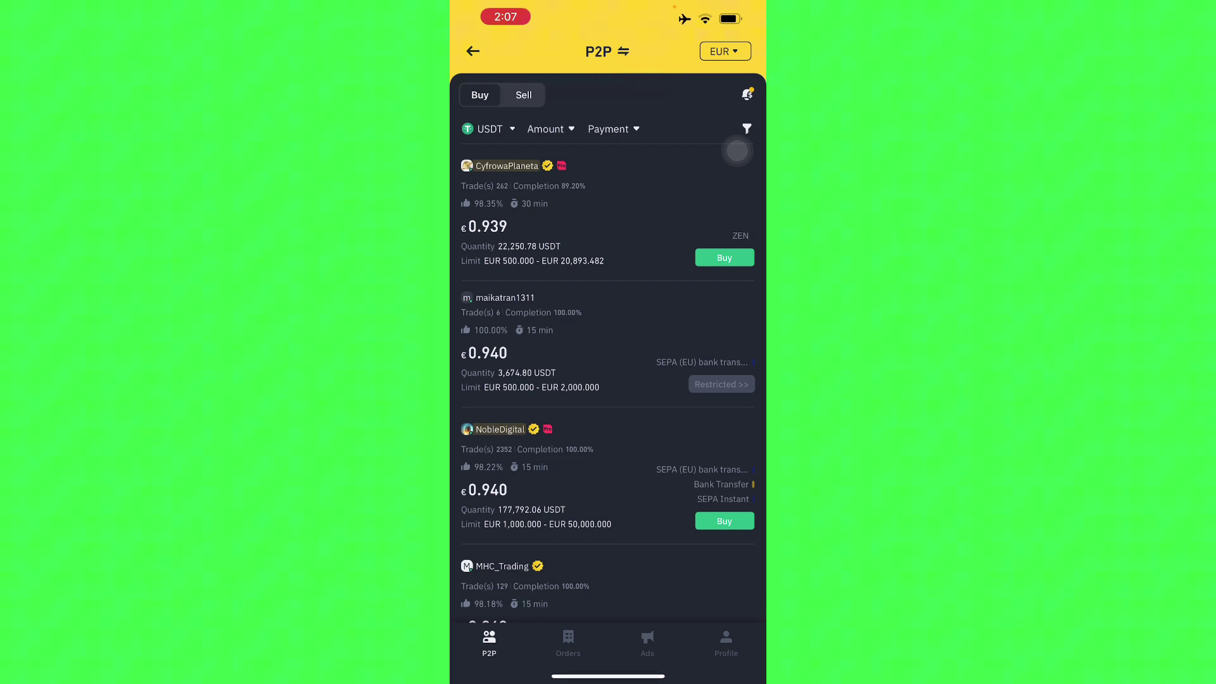
drag(738, 150, 570, 152)
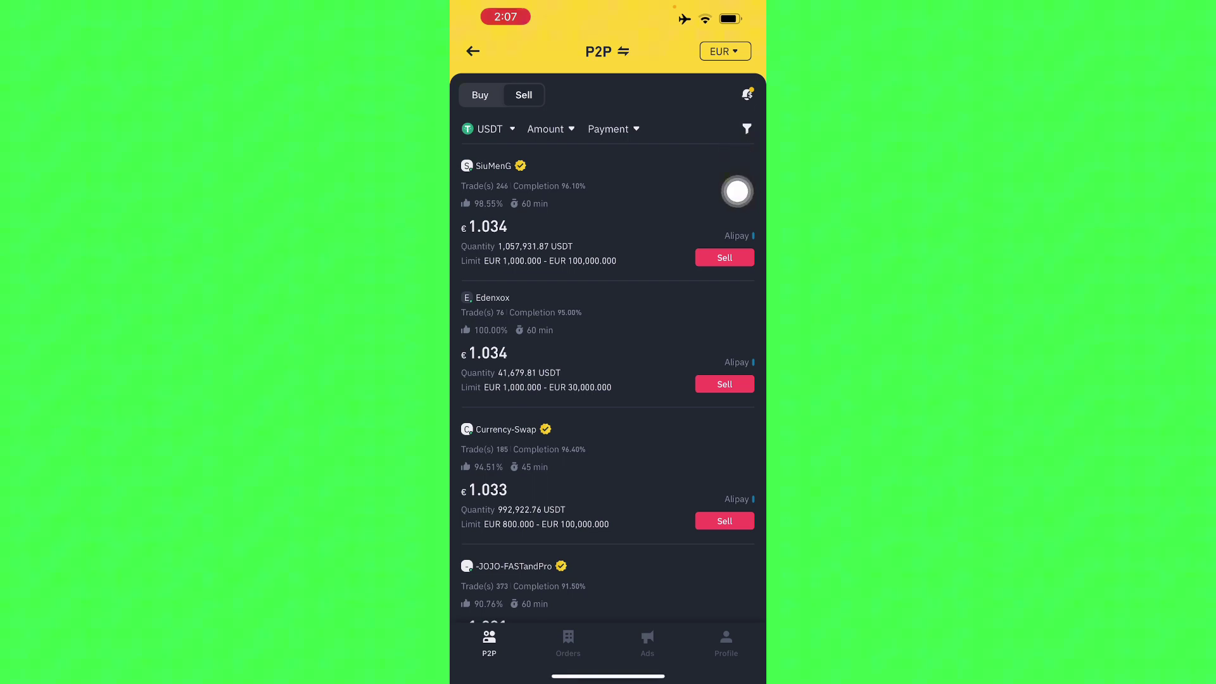
click(747, 127)
scroll(738, 192, down, 10)
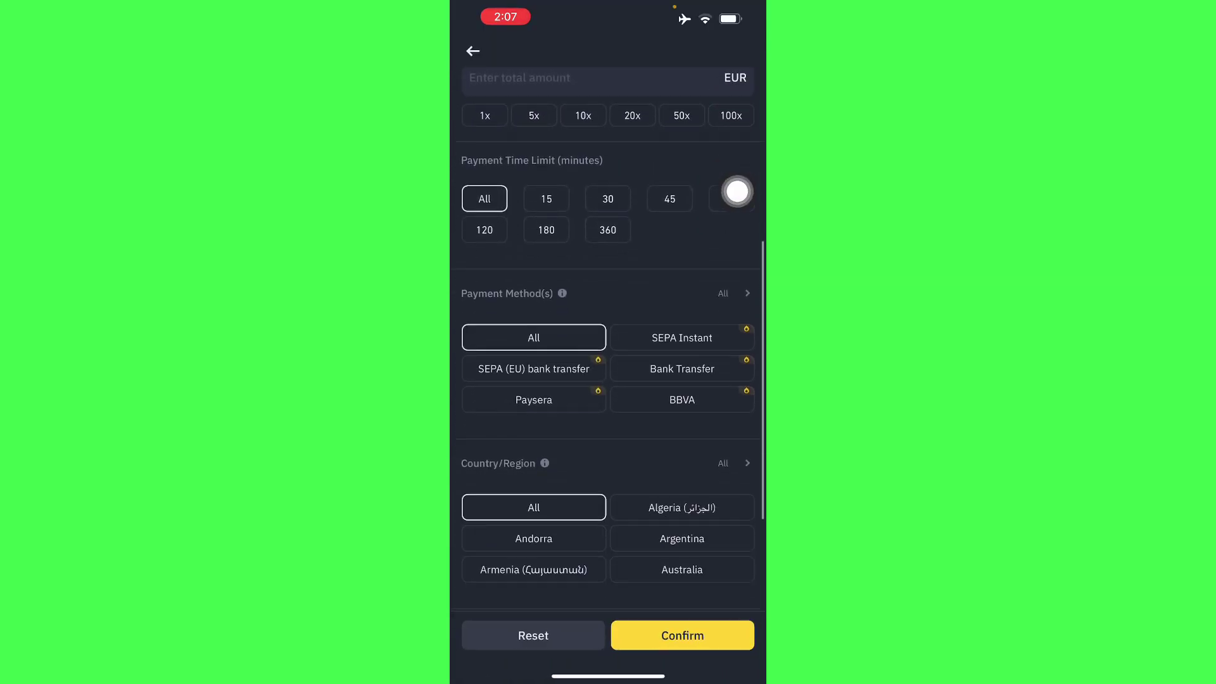
scroll(737, 193, up, 10)
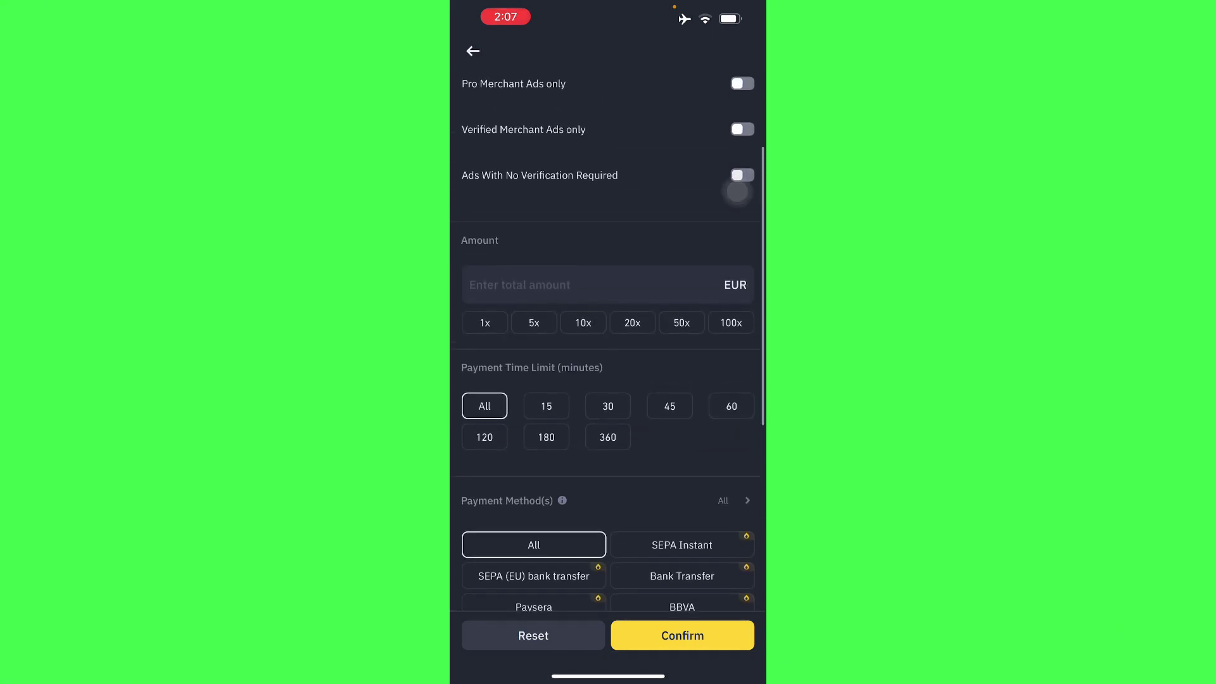
Close the filters, search payment methods for 'Rev' with no results, clear it and confirm.
click(473, 51)
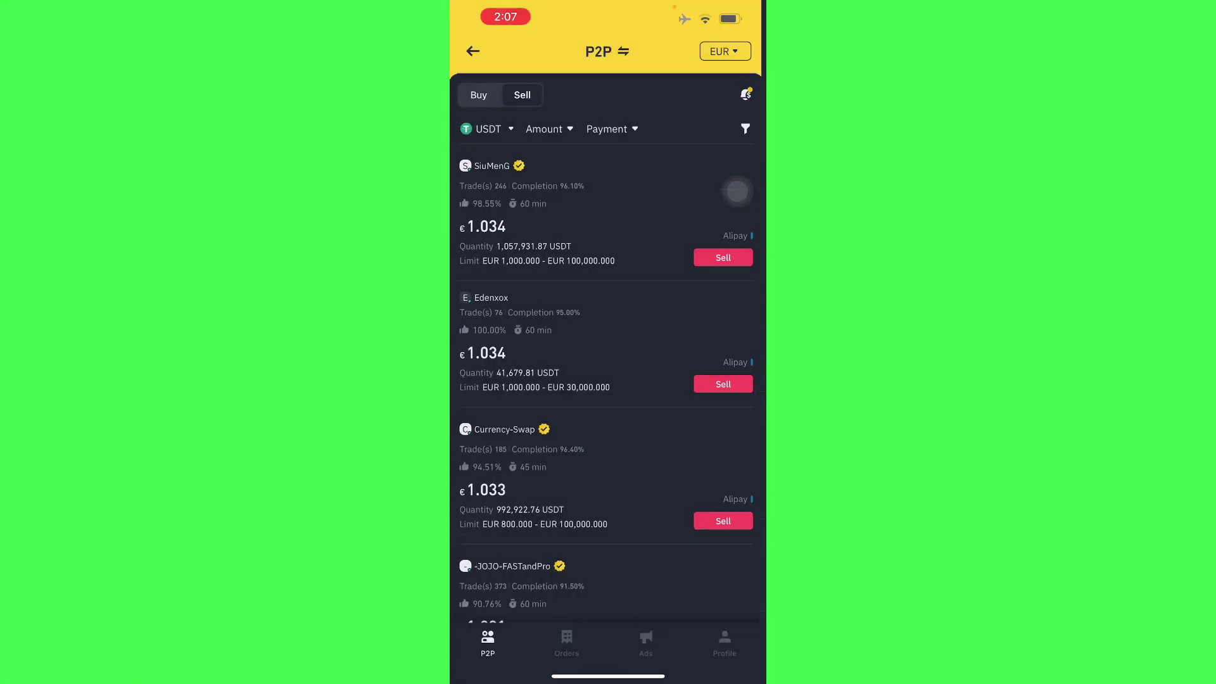
click(613, 128)
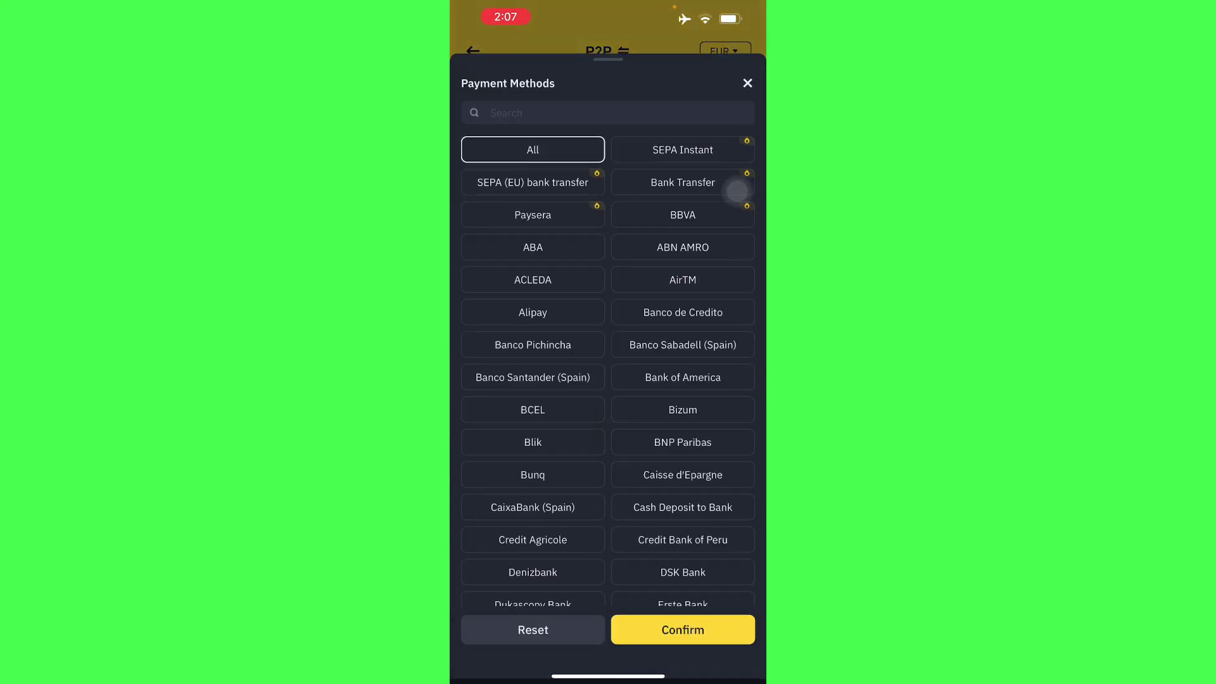
click(608, 122)
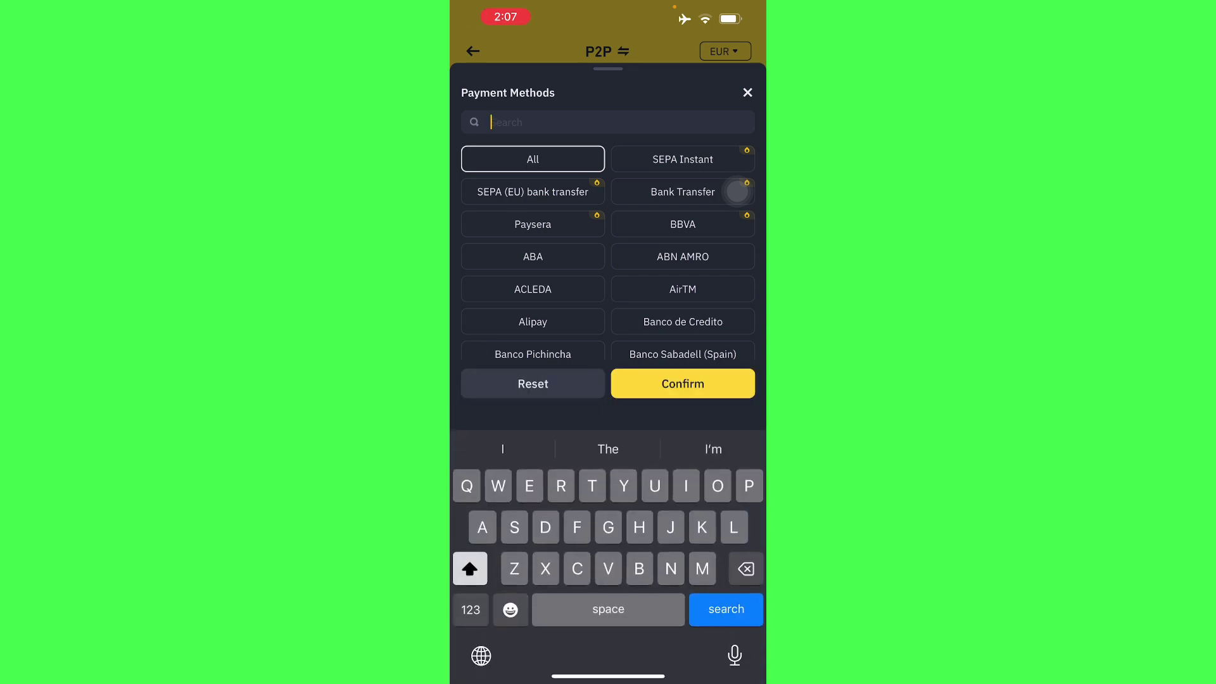
text(Rev)
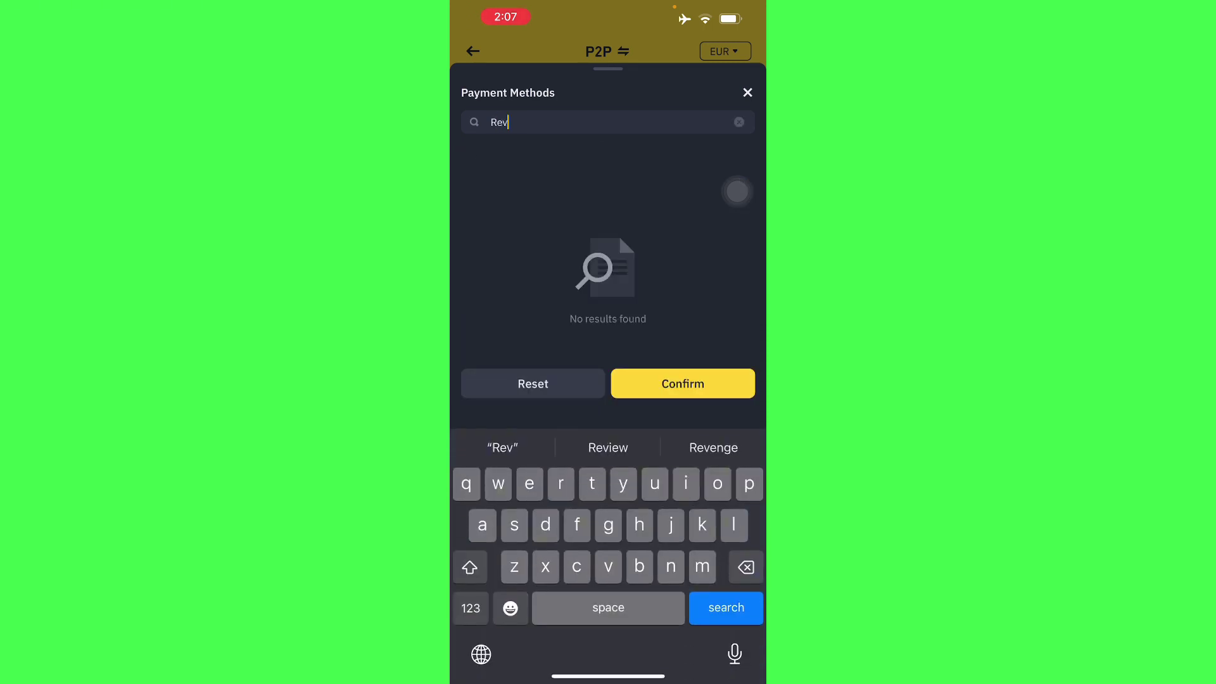
click(738, 122)
click(682, 383)
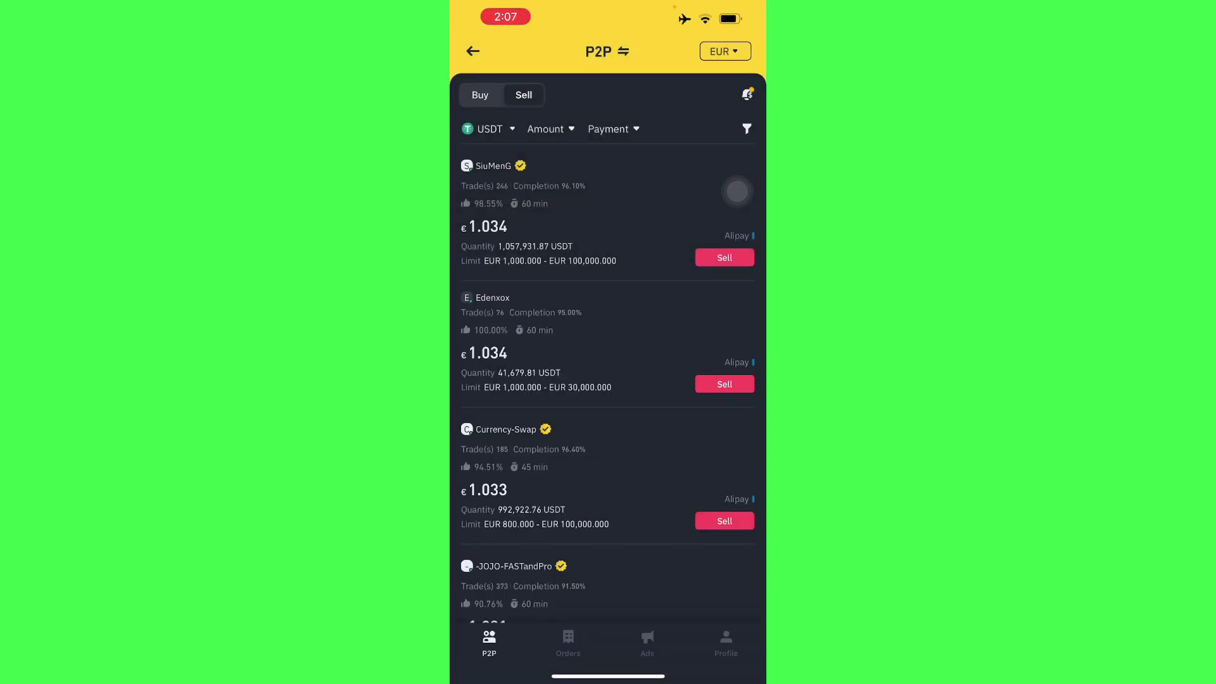
click(737, 193)
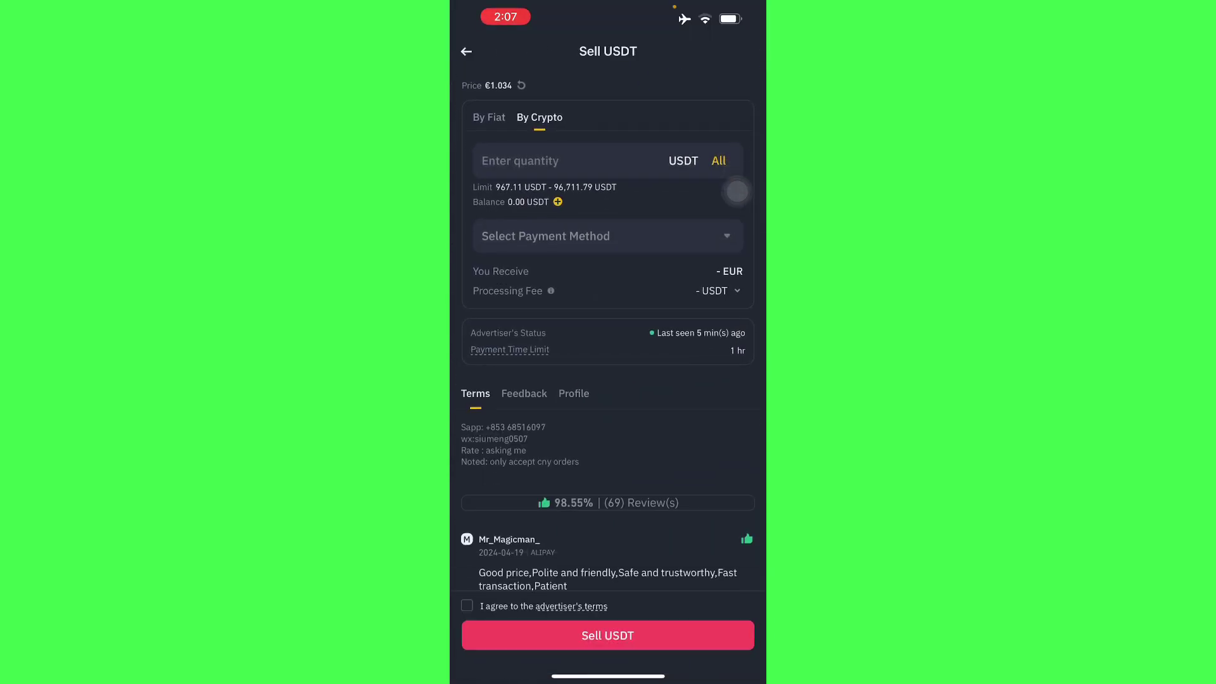
click(718, 161)
click(608, 236)
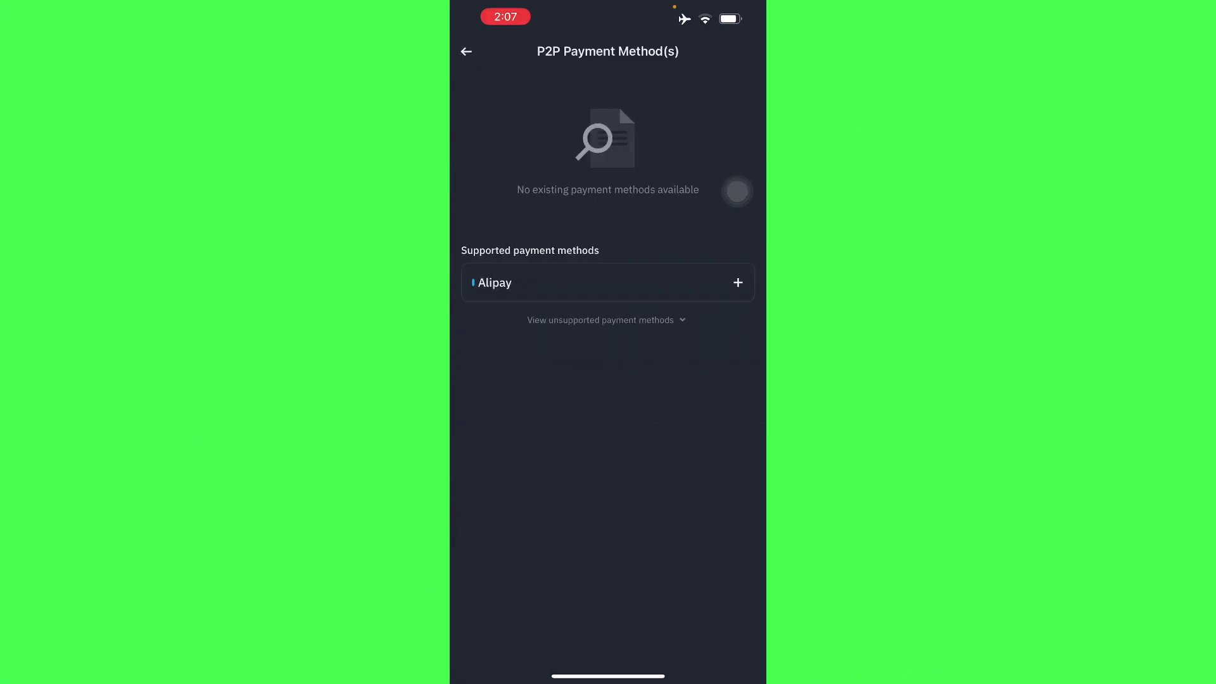
click(467, 52)
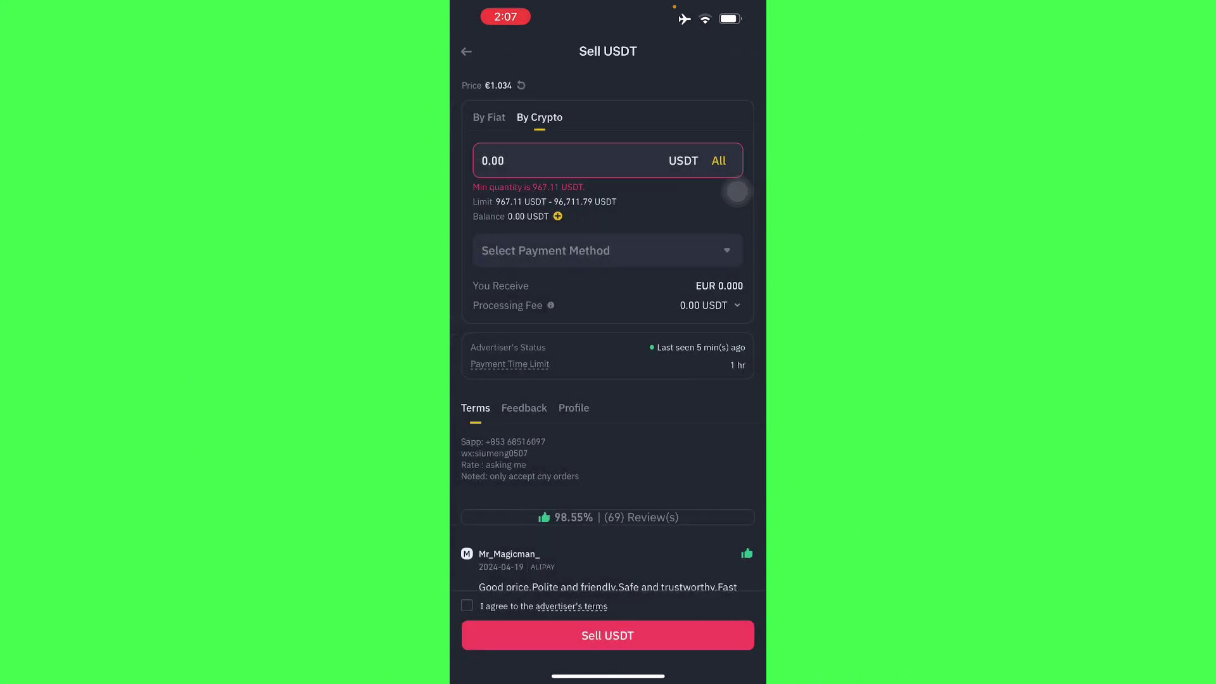
click(466, 51)
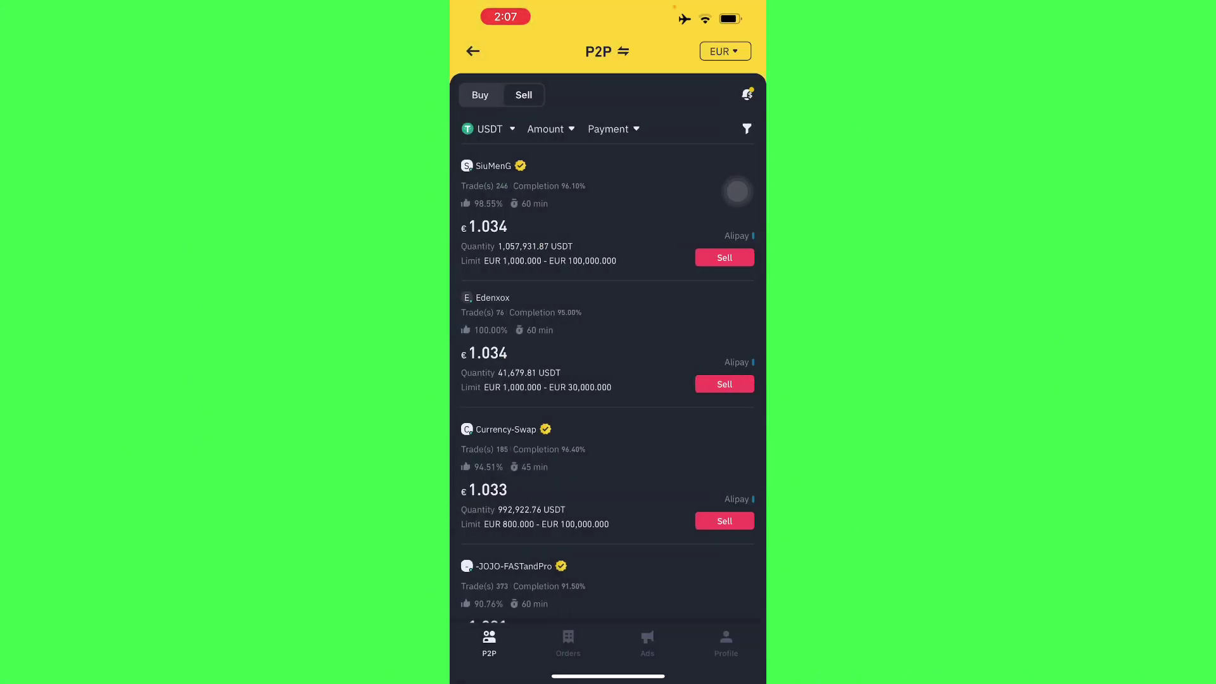